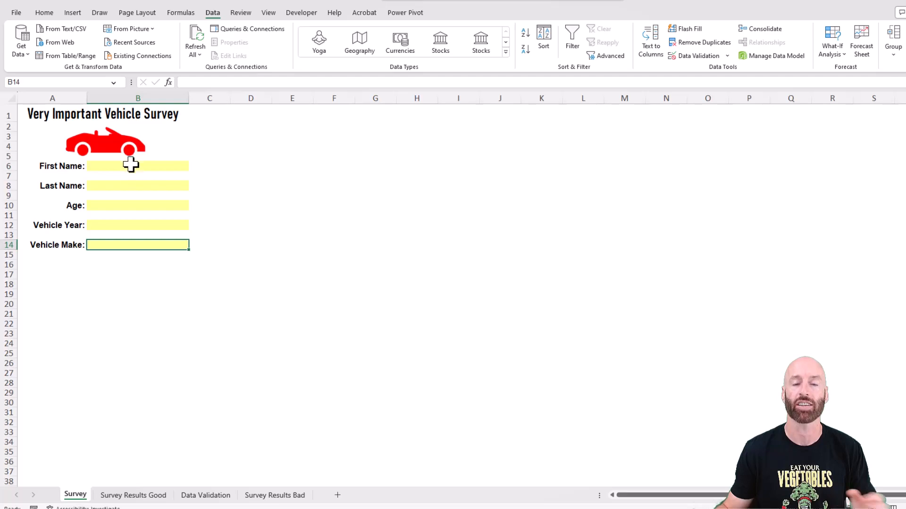
Enter "Toyota Camry" as the Vehicle Make answer in cell B14 of the survey.
click(126, 168)
click(116, 247)
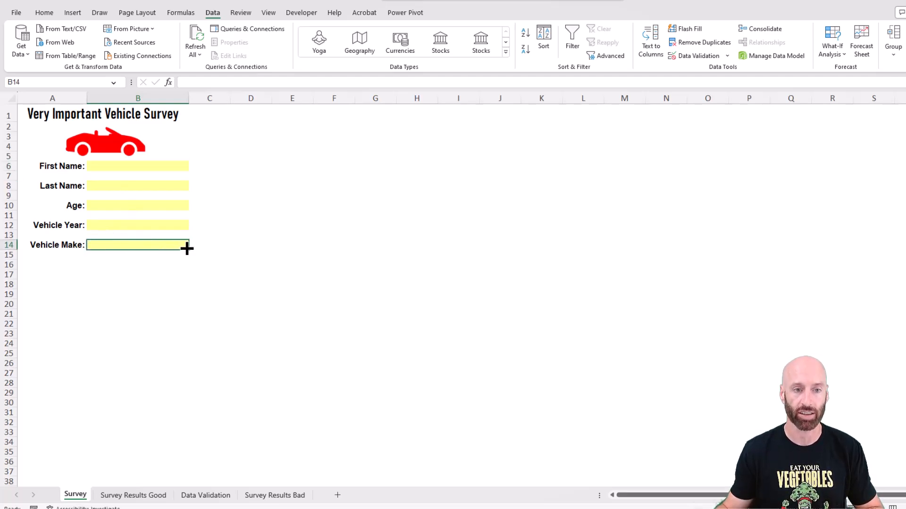
text(Toyota)
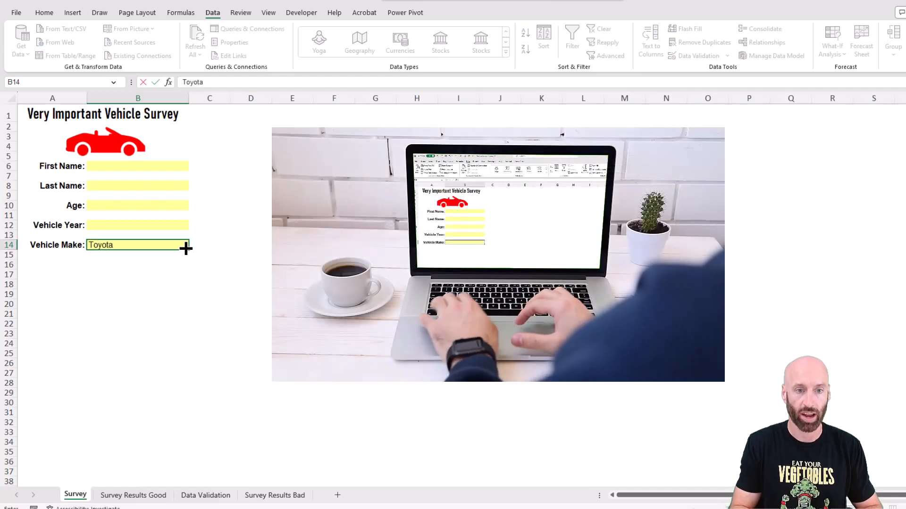
text( Camry)
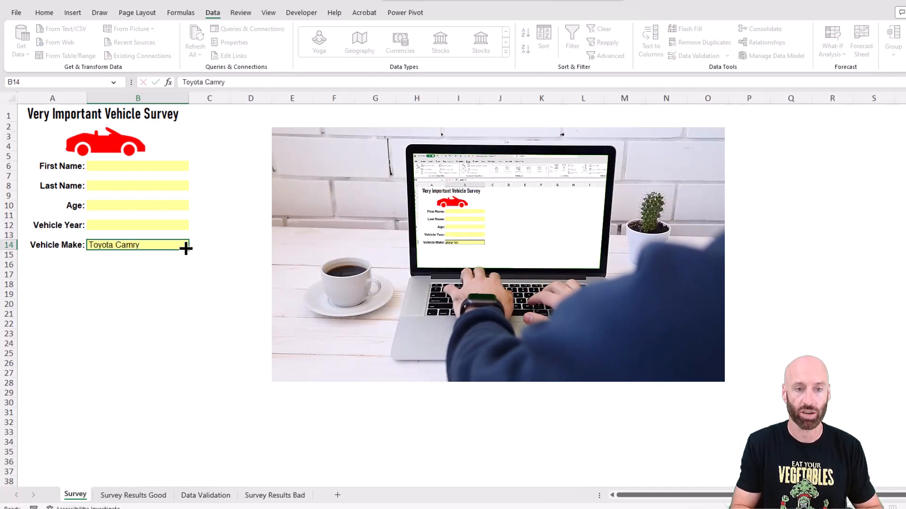
key(Return)
Overwrite the Vehicle Make answer first with "Chevy" and after that with "Chevrolet".
click(137, 244)
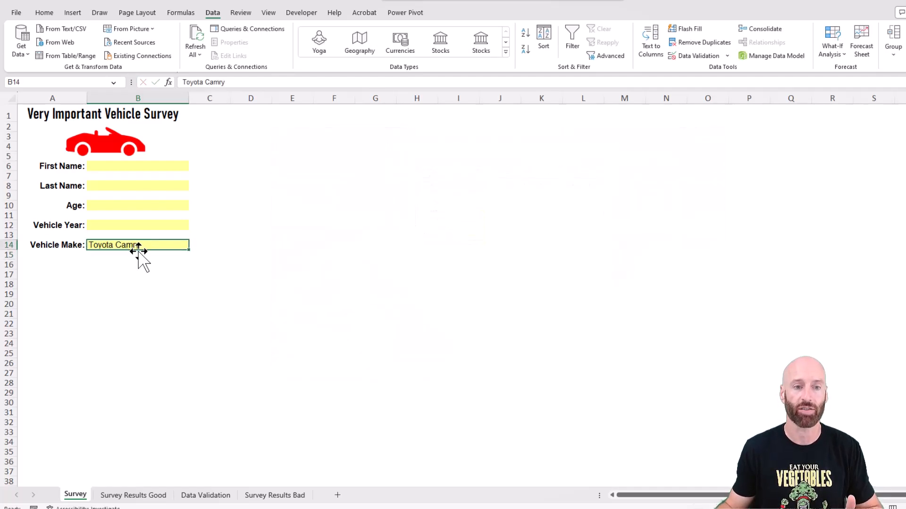
text(Che)
text(vy)
key(Return)
click(165, 242)
text(Chevrolet)
key(Return)
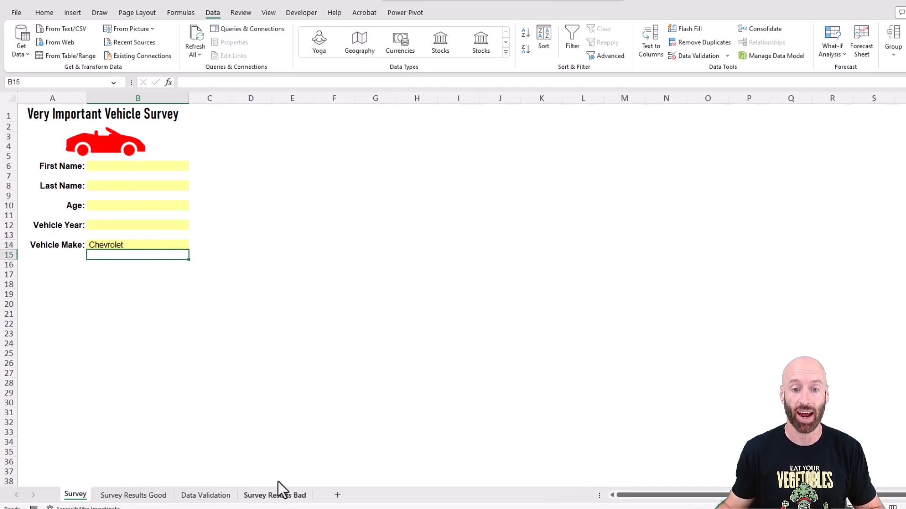
Examine the distinct Vehicle Make entries in the filter list on the Survey Results Bad sheet.
click(282, 496)
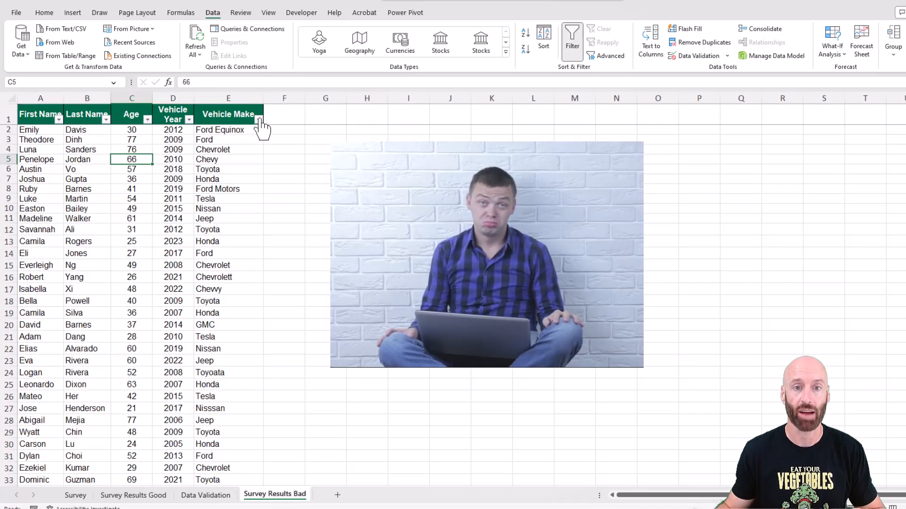
click(258, 120)
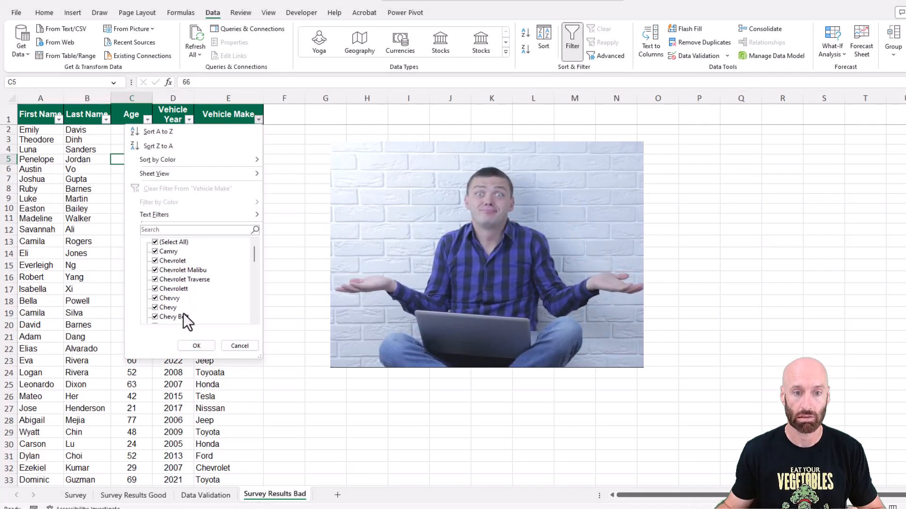
scroll(250, 322, down, 1)
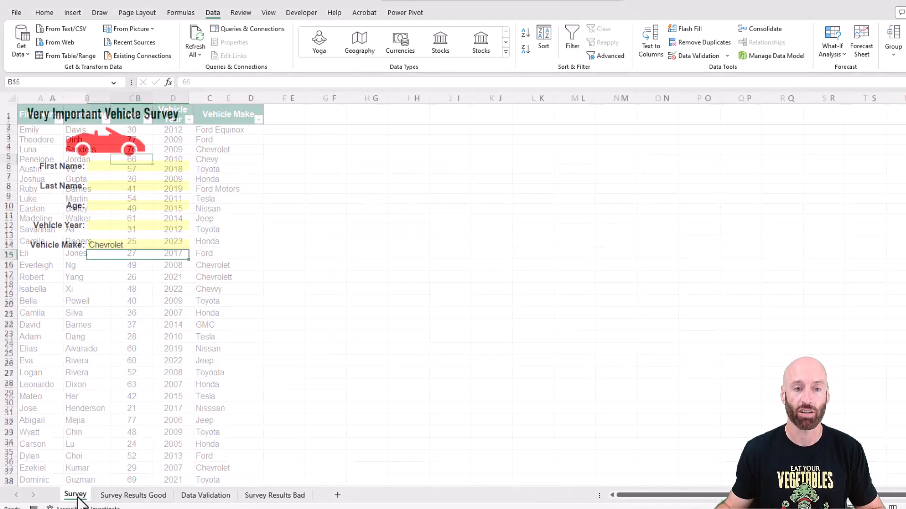
Clear the Vehicle Make answer in cell B14 of the survey and set its data validation to allow a List.
click(121, 245)
key(Delete)
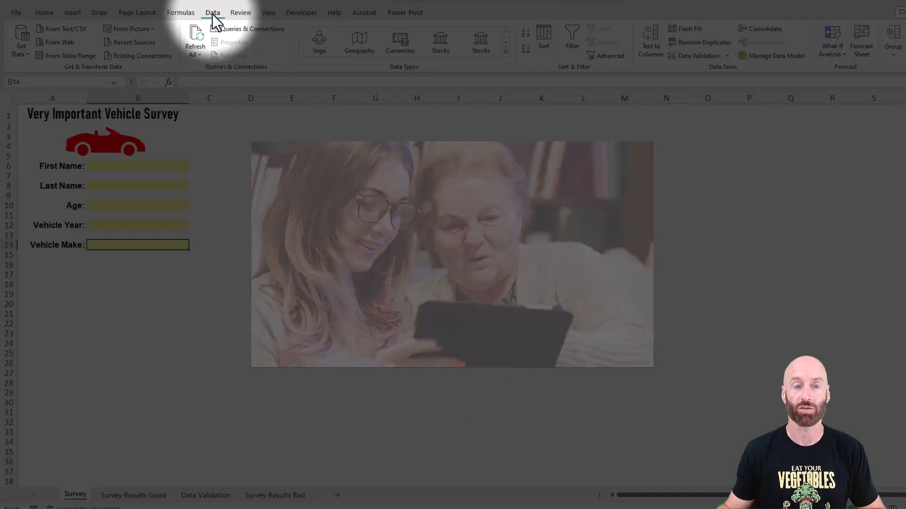
click(727, 56)
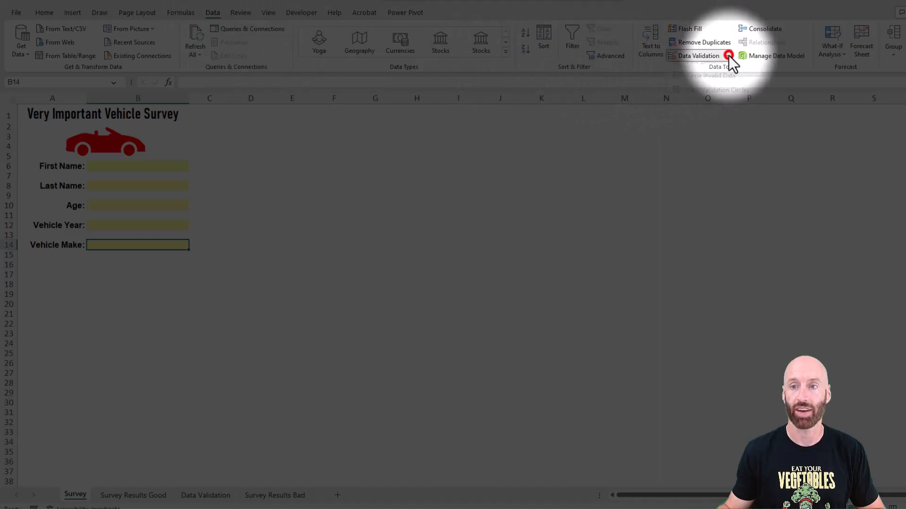
click(710, 70)
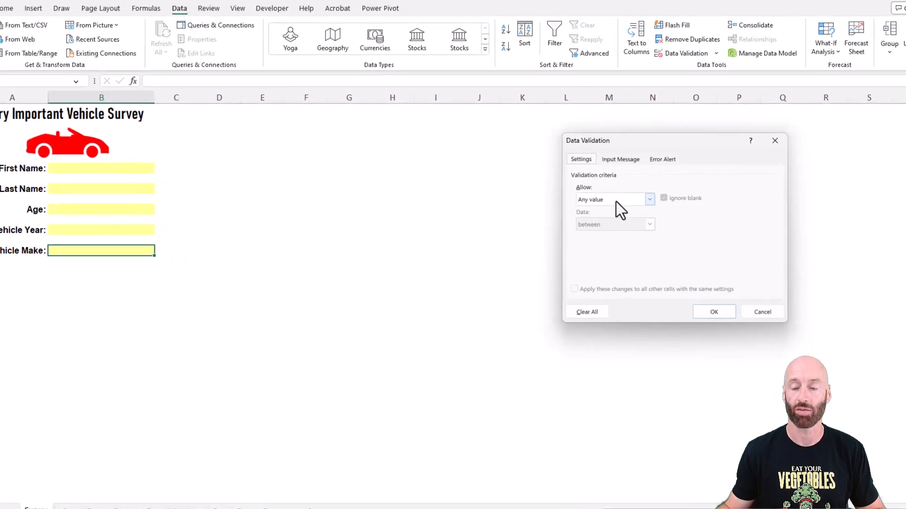
click(616, 202)
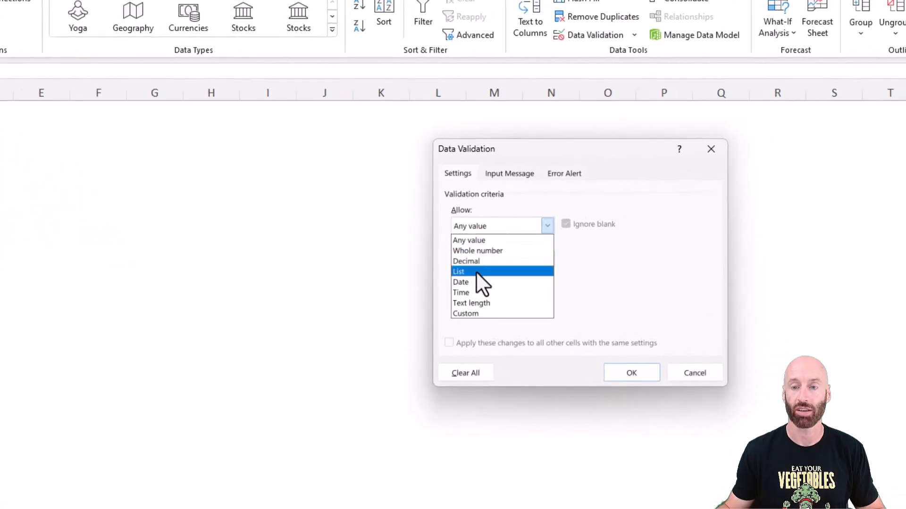
click(595, 233)
Use cells A2:A11 of the Data Validation sheet as the list source, and choose Honda from the Vehicle Make dropdown.
click(483, 291)
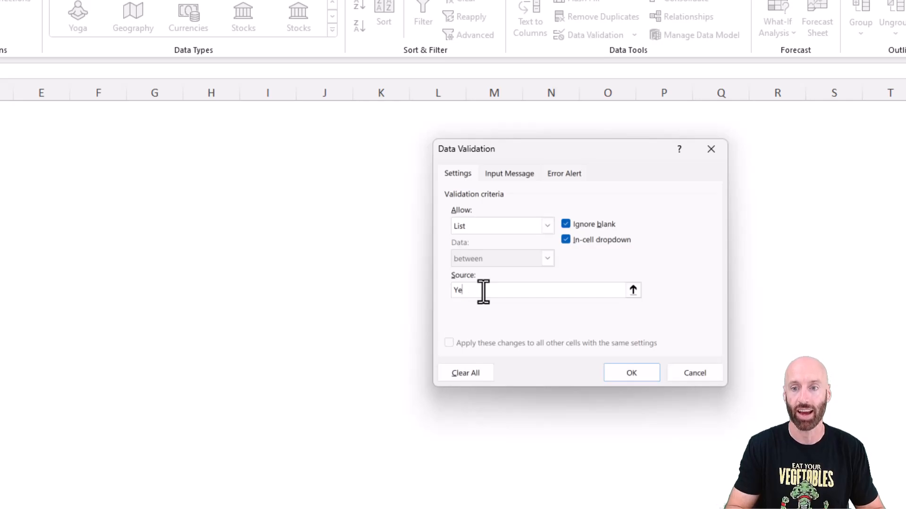
key(BackSpace)
key(BackSpace)
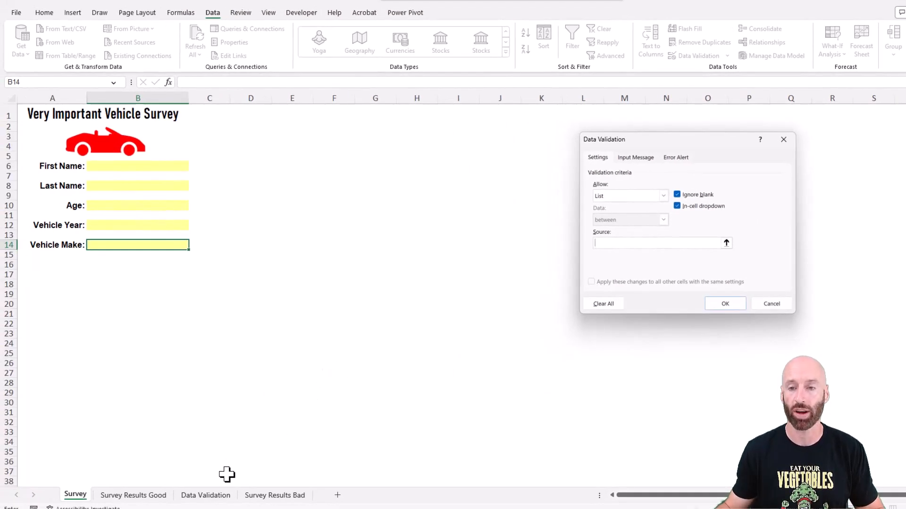
click(213, 496)
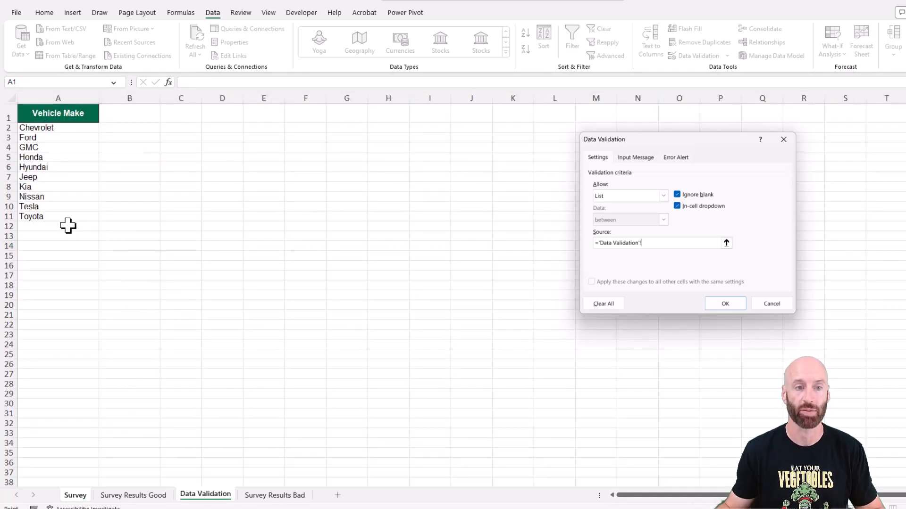
drag(60, 128, 54, 219)
click(720, 303)
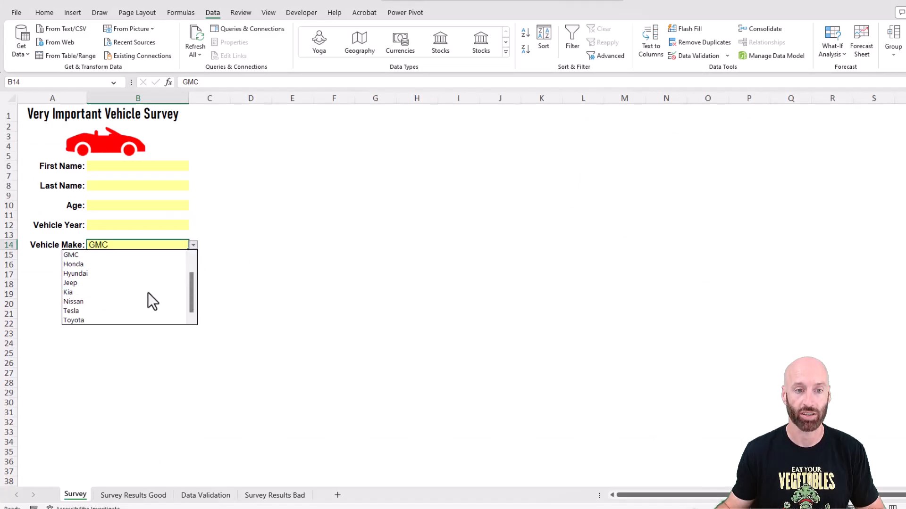
click(157, 293)
click(192, 250)
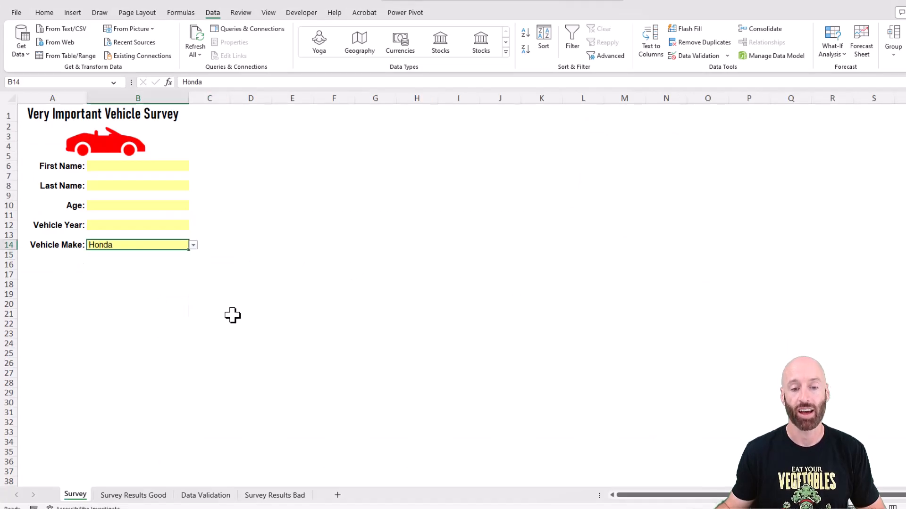
Add BMW below Toyota in cell A12 of the Data Validation sheet.
click(211, 495)
click(50, 227)
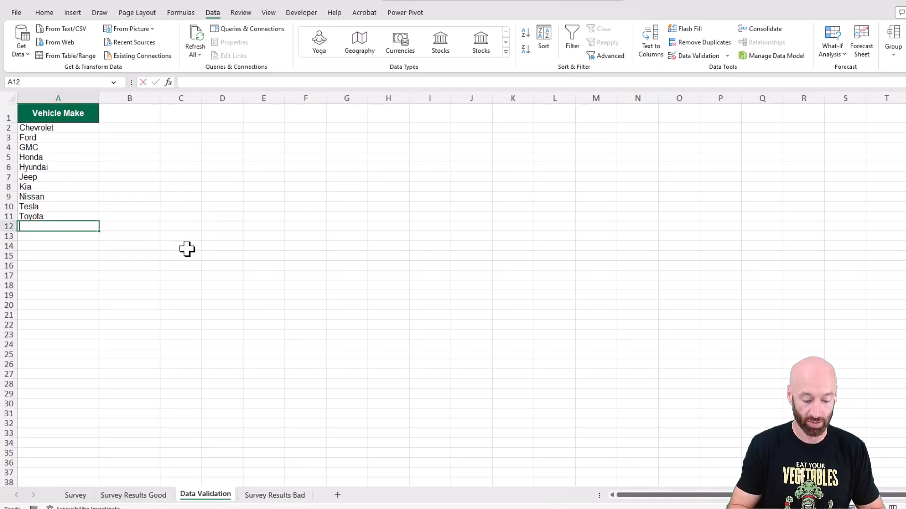
text(BMW)
key(Return)
Check the Vehicle Make dropdown on the Survey sheet for the BMW entry.
click(75, 495)
click(193, 245)
scroll(191, 279, up, 1)
scroll(189, 306, down, 1)
Review the source range in the data validation settings of the Vehicle Make cell.
click(151, 245)
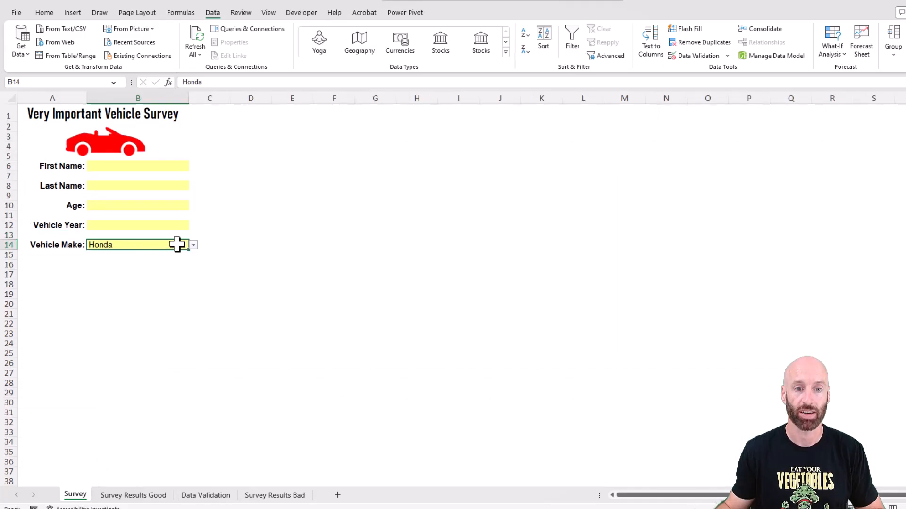
click(727, 56)
click(707, 69)
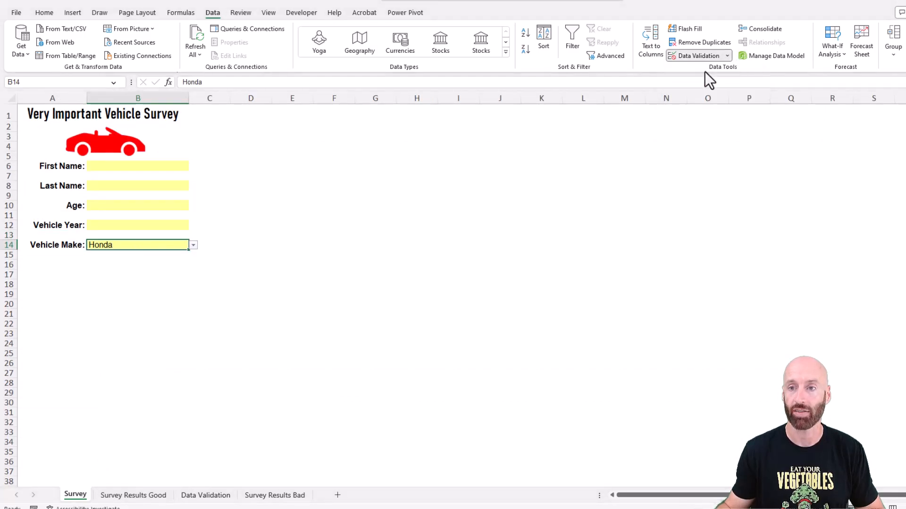
click(653, 243)
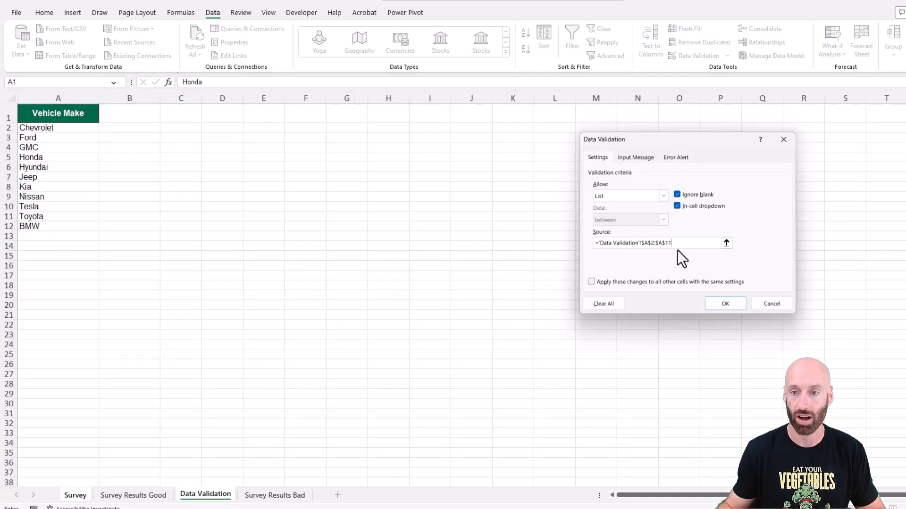
click(722, 303)
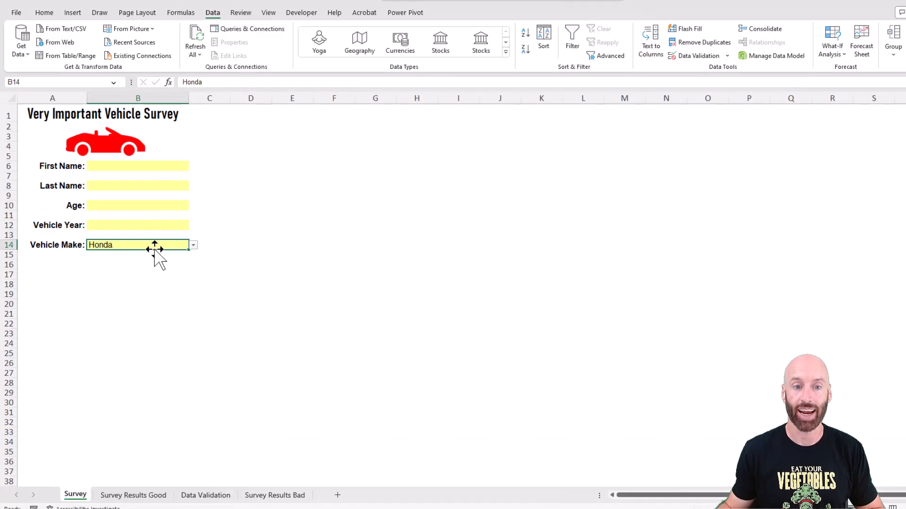
Convert the Vehicle Make list on the Data Validation sheet into a table and give it the plain style without colours.
click(219, 499)
click(66, 157)
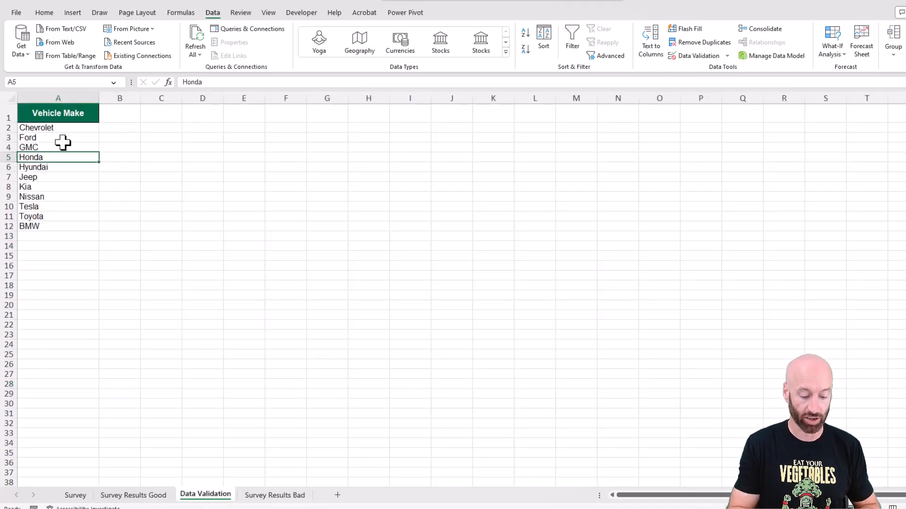
key(ctrl+t)
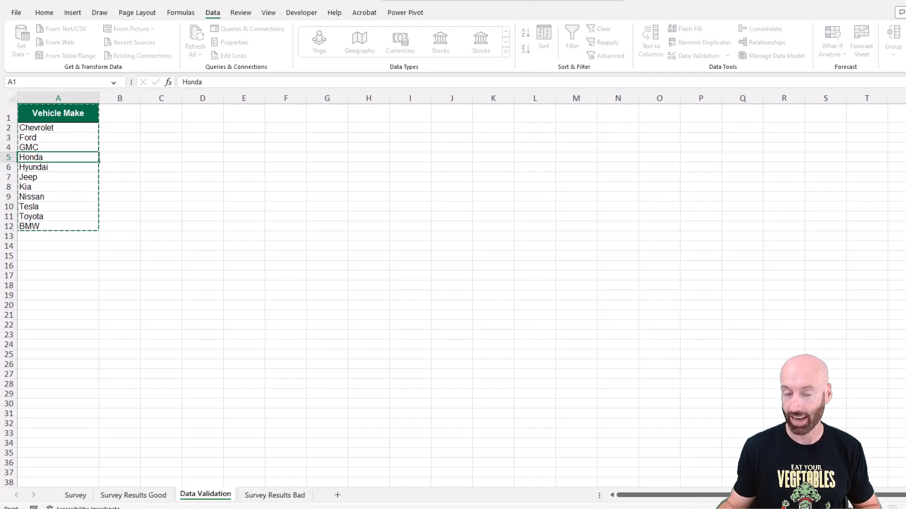
click(386, 279)
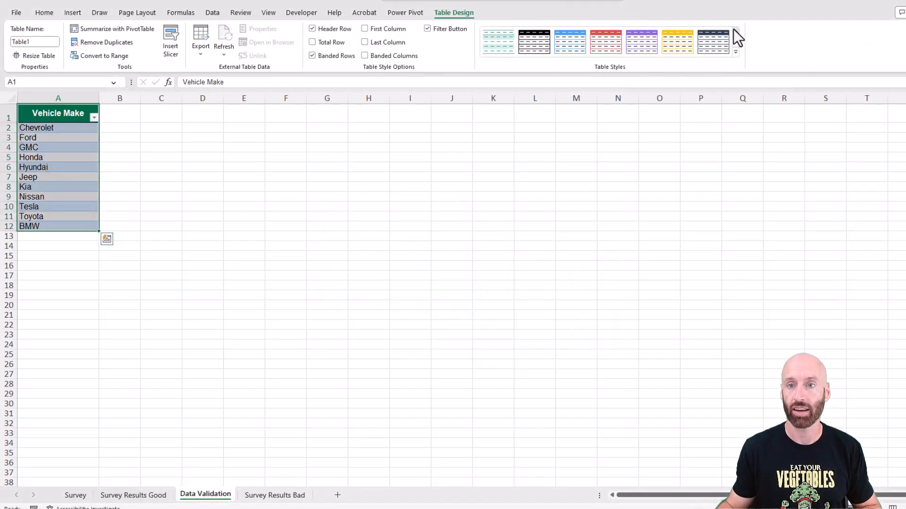
click(500, 44)
click(203, 147)
Copy the Vehicle Make header to C1, rename it "Vehicle Make (for Dropdown List)" and widen column C.
click(66, 115)
key(ctrl+c)
click(158, 112)
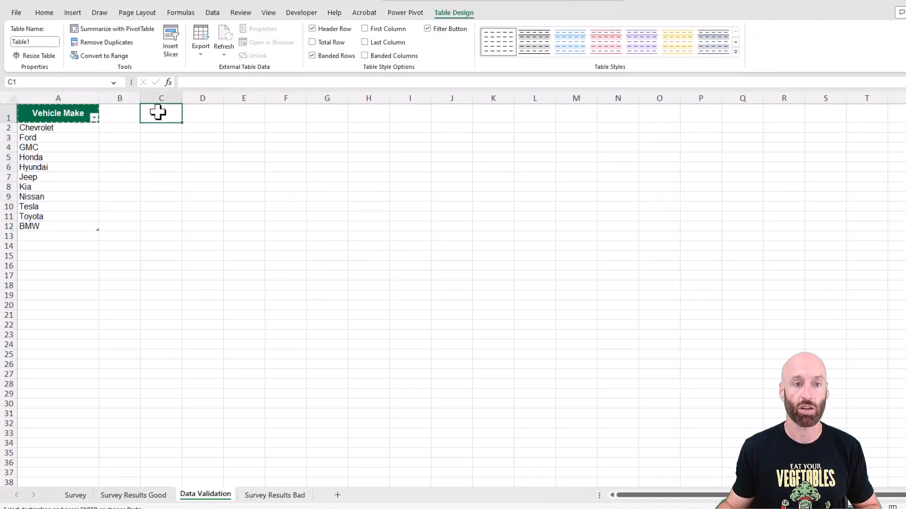
key(ctrl+v)
text(Vehicle)
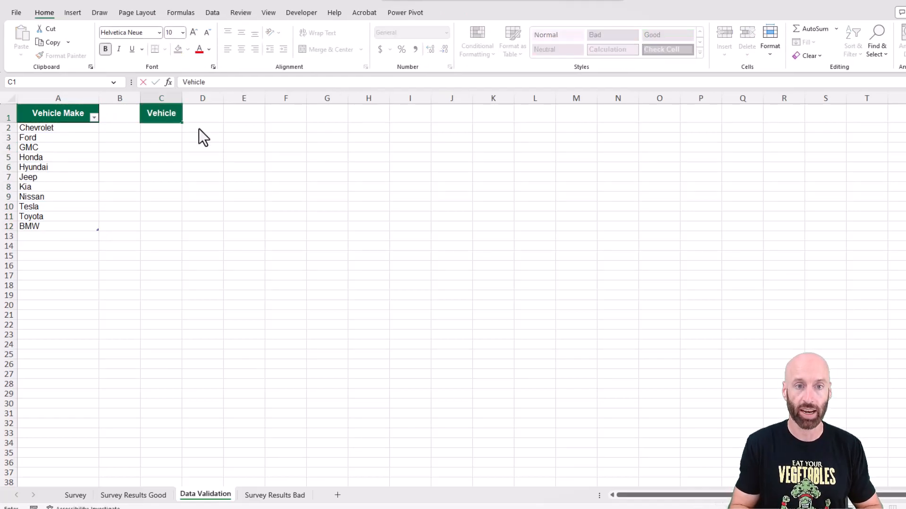
text( Make (for Dropdown)
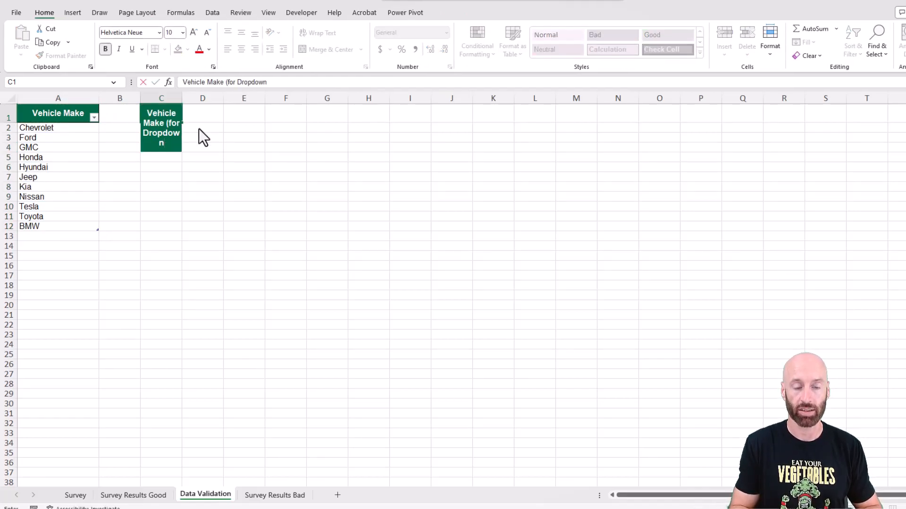
text( List))
key(Return)
drag(182, 98, 220, 98)
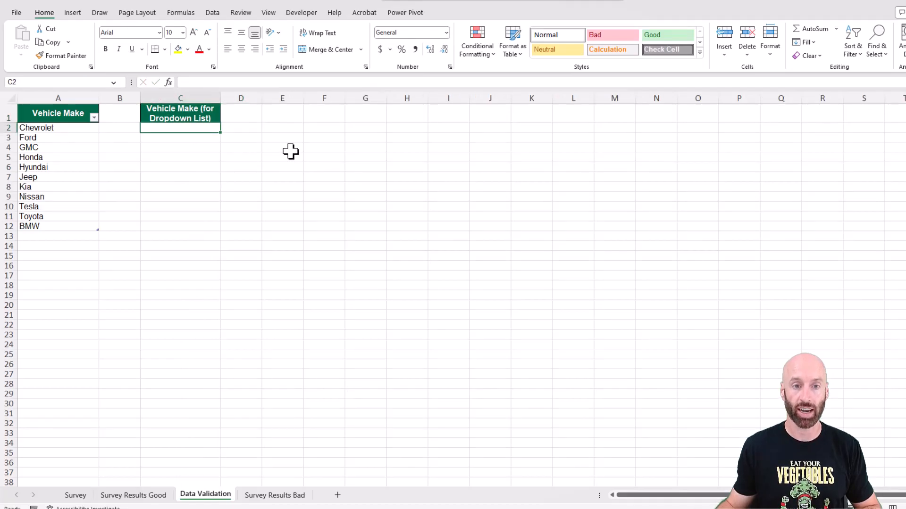
Enter the formula =SORT(UNIQUE(Table1)) in cell C2 to produce the sorted list of vehicle makes.
text(=sort)
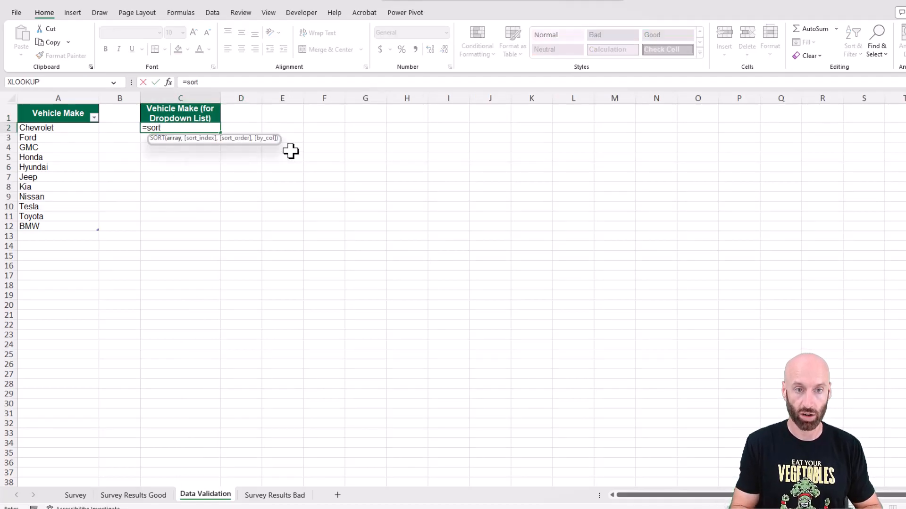
text((unique()
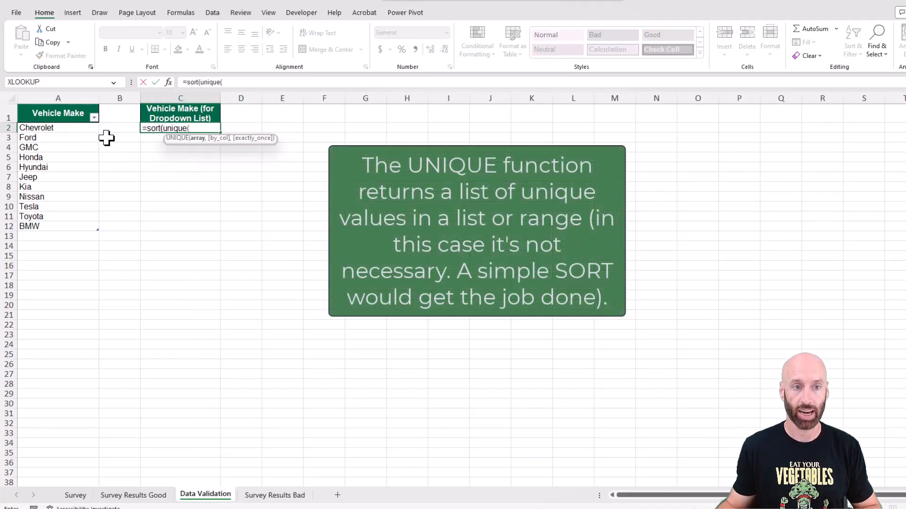
text(T)
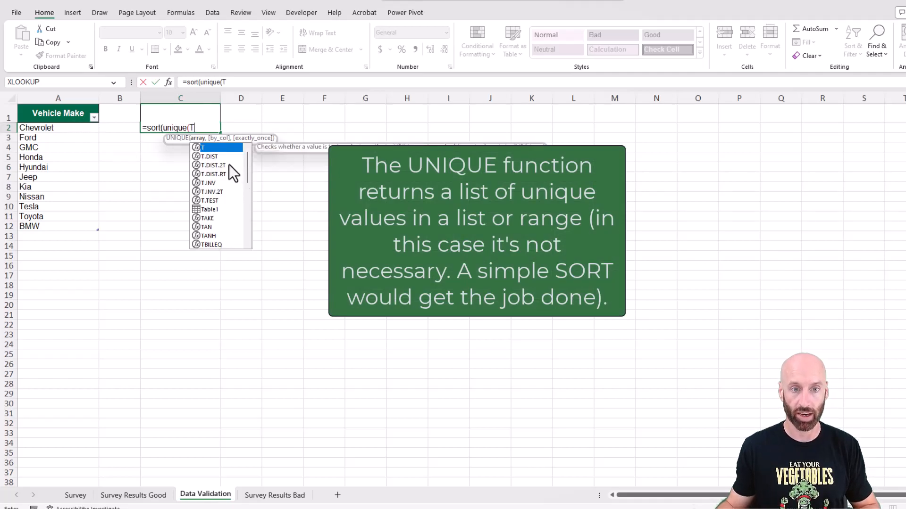
text(a)
double_click(208, 147)
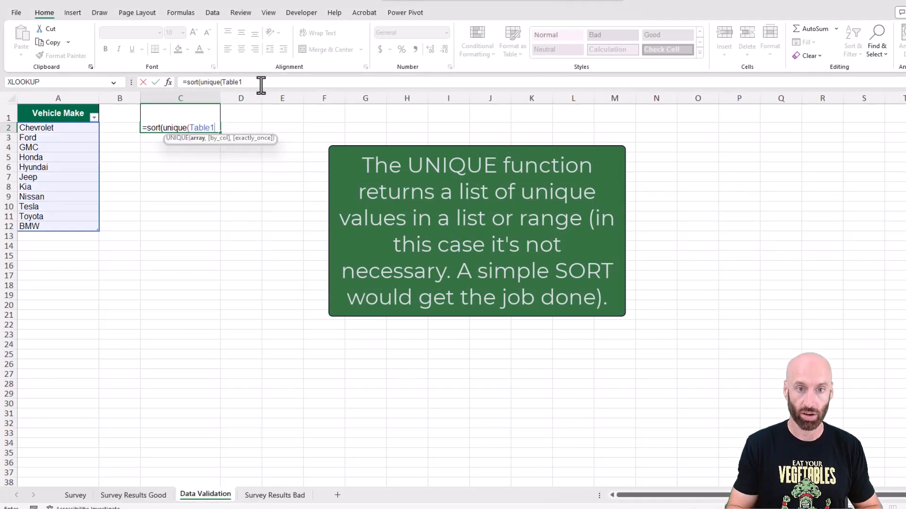
text()))
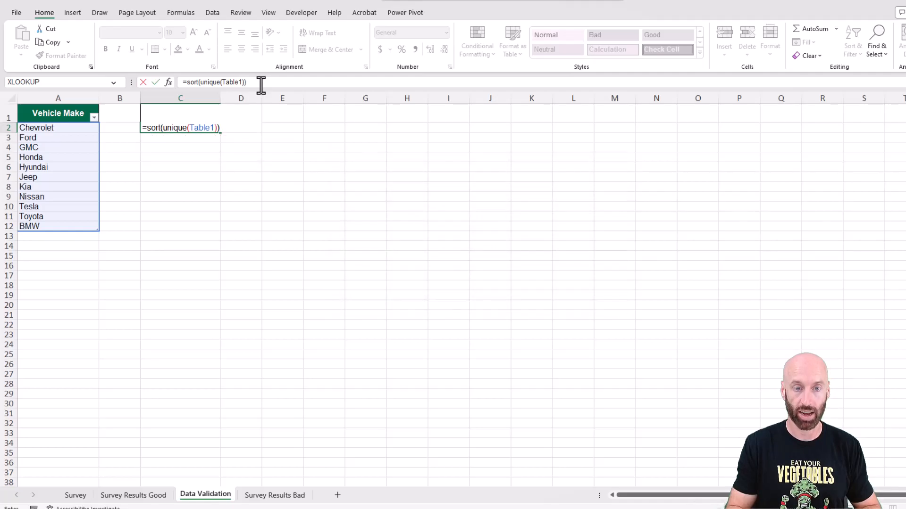
key(ctrl+Return)
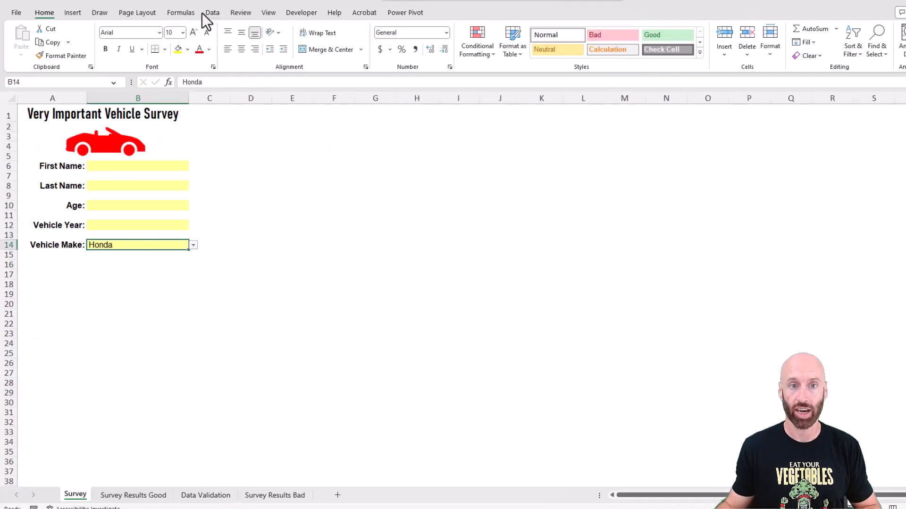
Set the Vehicle Make cell's data validation list source to the spilled range ='Data Validation'!$C$2# and check its dropdown.
click(210, 13)
click(728, 57)
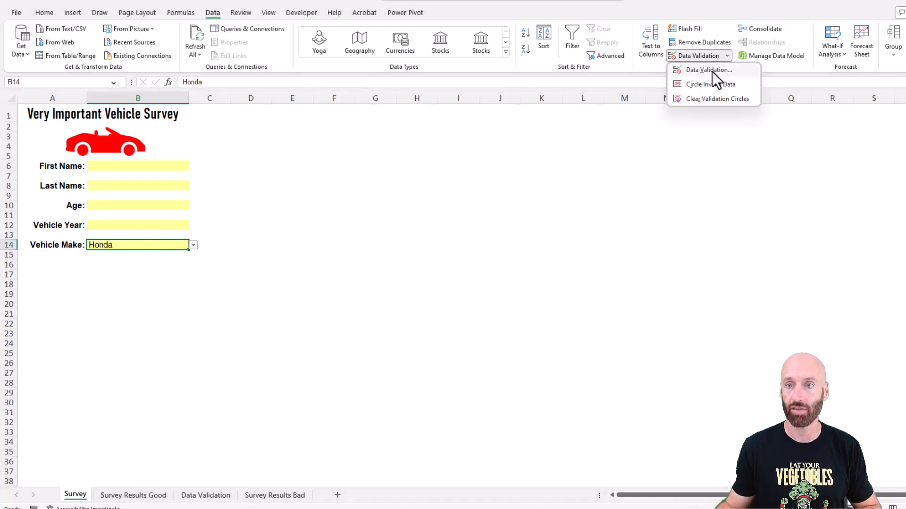
click(712, 72)
click(179, 91)
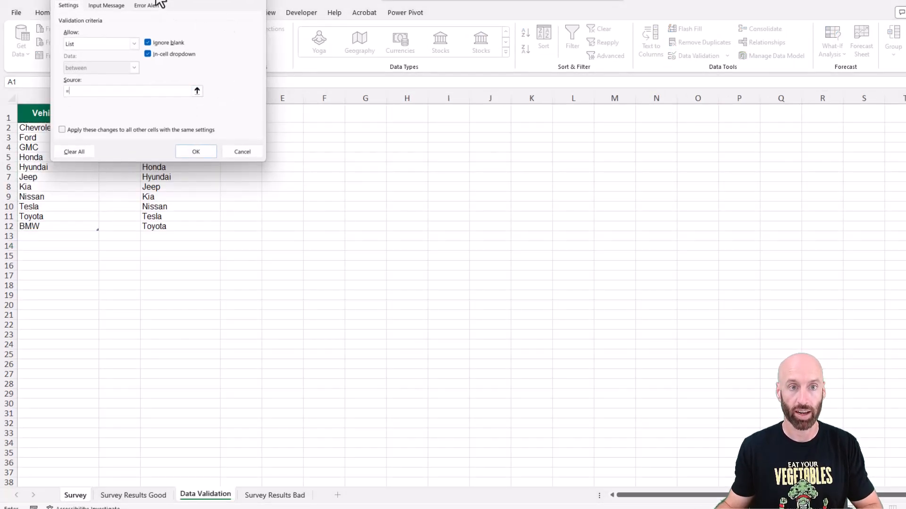
click(165, 128)
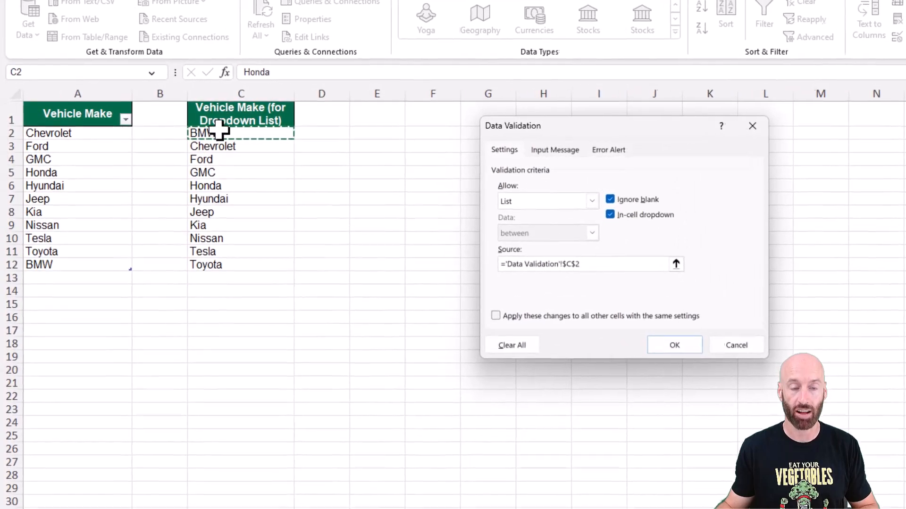
click(610, 269)
text(#)
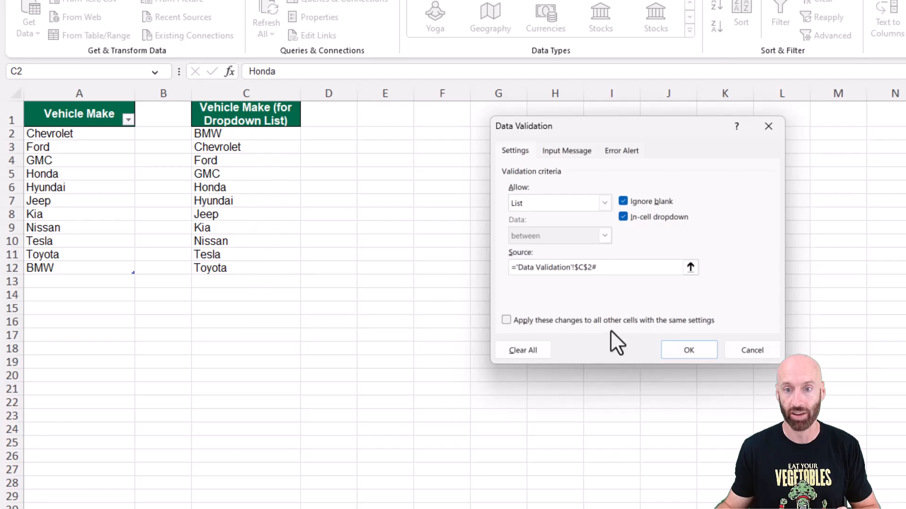
click(700, 354)
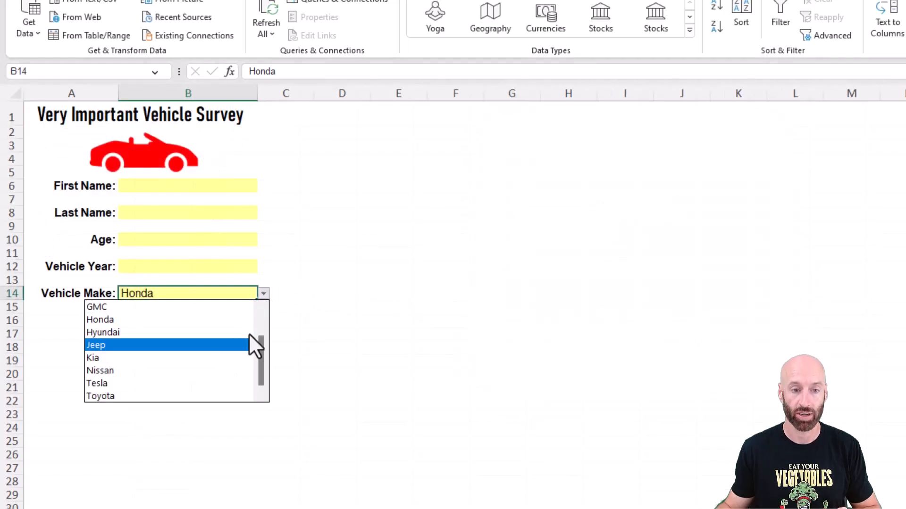
drag(264, 381, 265, 323)
key(Escape)
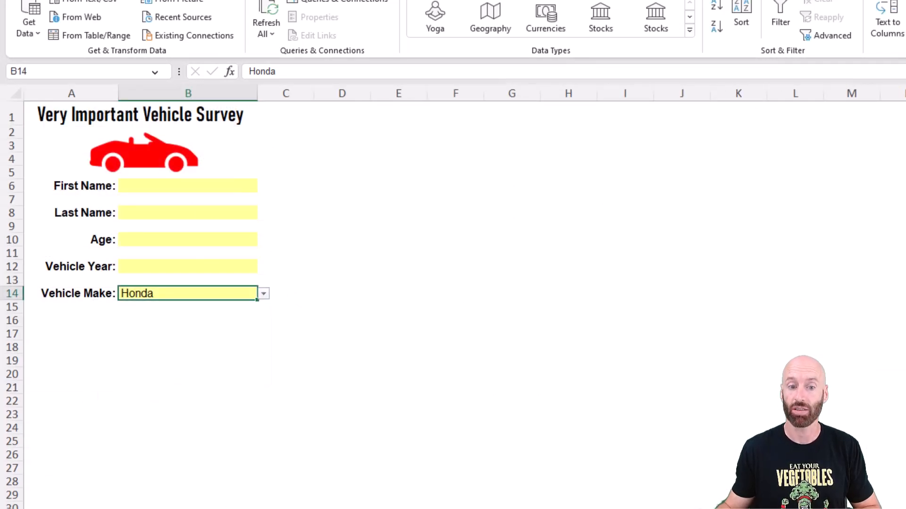
Add Mercedes as a new make below BMW in the Vehicle Make table on the Data Validation sheet.
click(108, 508)
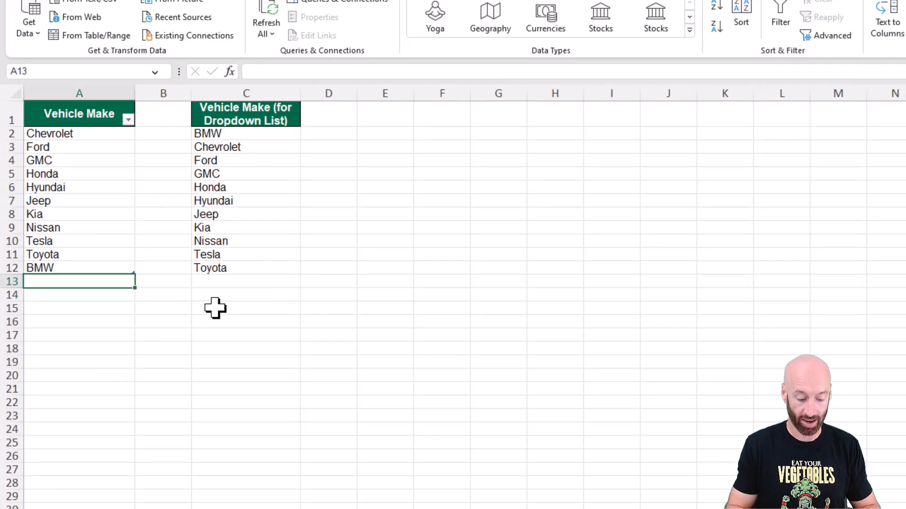
text(Mercedes)
key(Return)
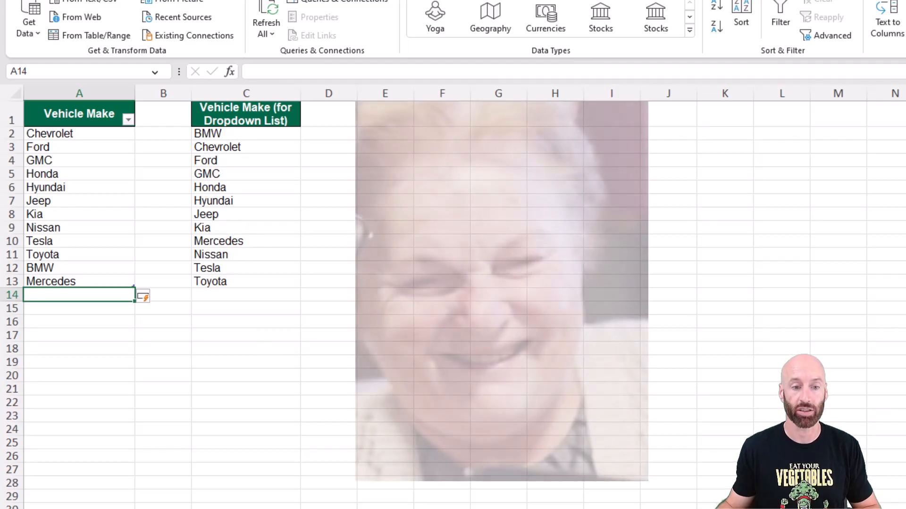
Check the Vehicle Make dropdown on the Survey sheet for the newly added make and its alphabetical order.
click(151, 507)
click(263, 293)
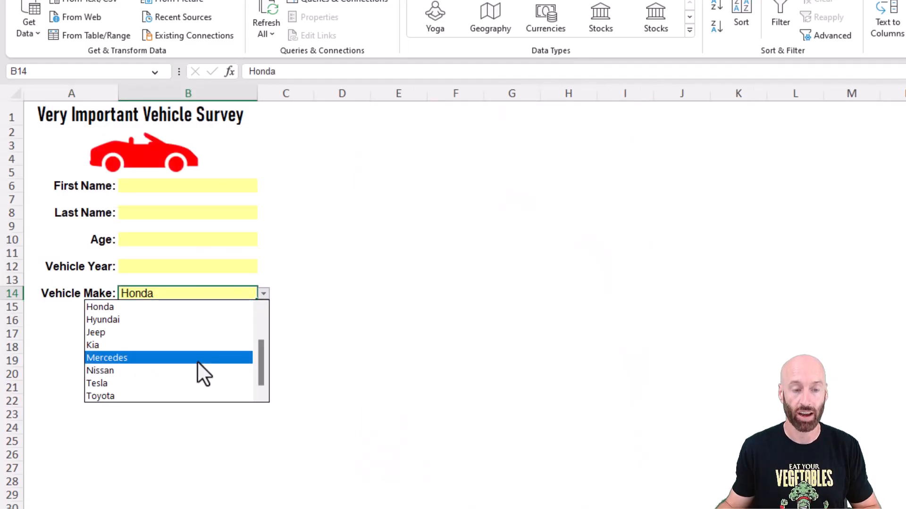
click(164, 188)
click(212, 296)
click(262, 294)
drag(256, 361, 261, 325)
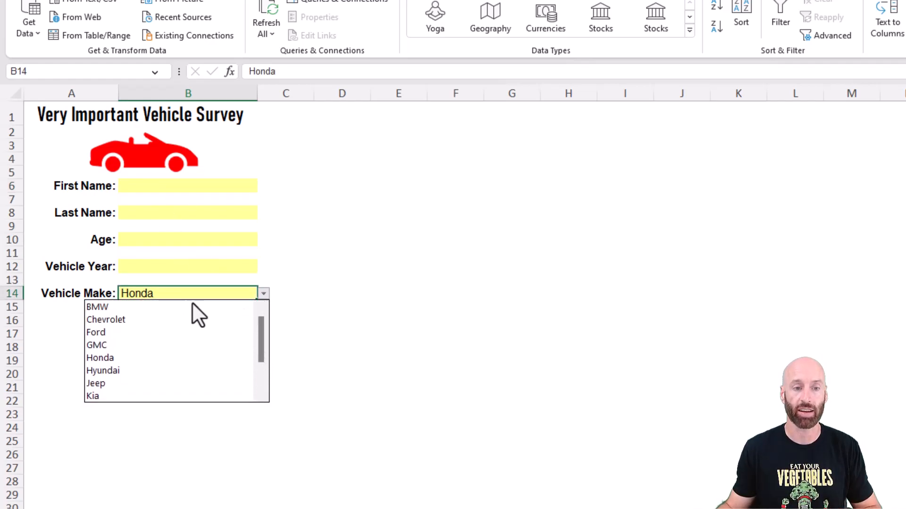
key(Escape)
Restrict the Vehicle Year cell B12 with data validation to whole numbers between 1960 and 2024.
click(148, 264)
click(154, 240)
click(156, 266)
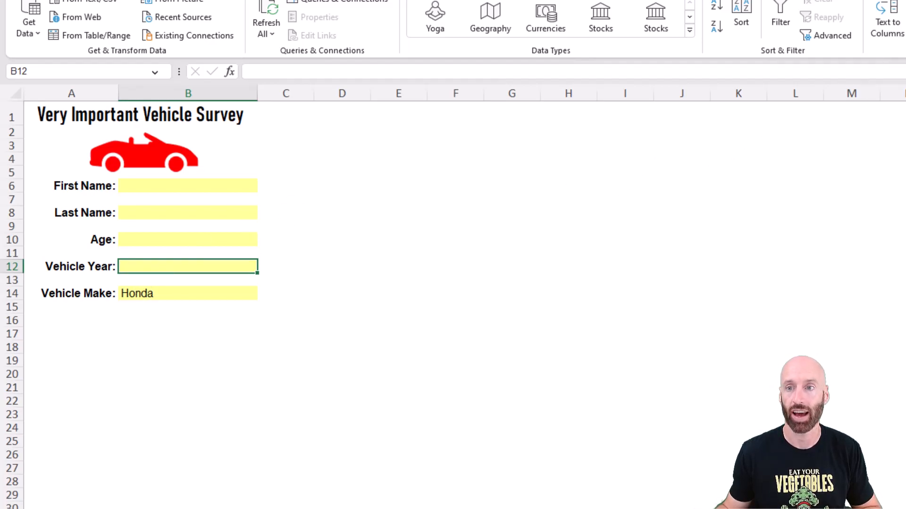
click(905, 35)
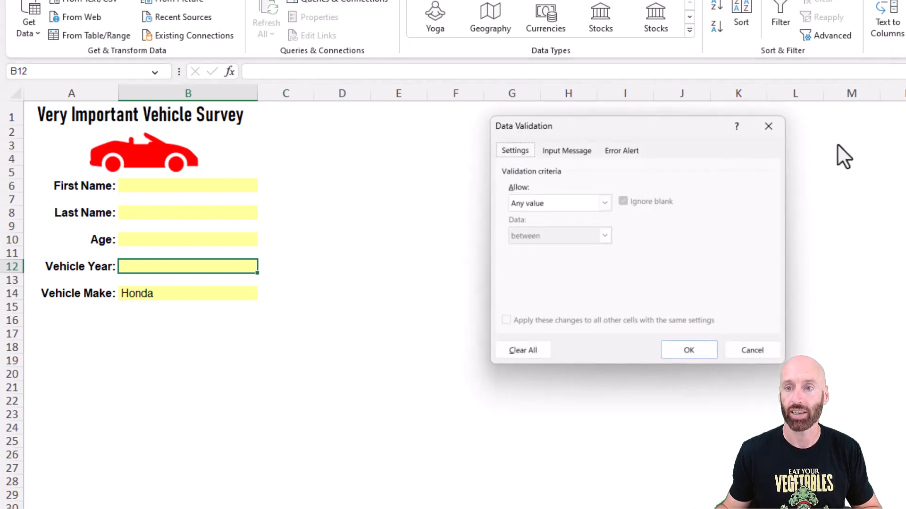
click(576, 205)
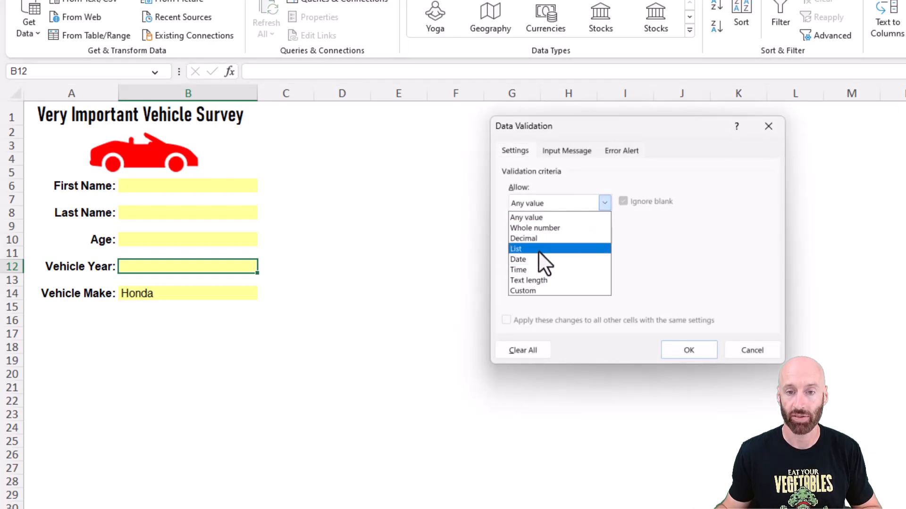
click(540, 228)
click(537, 267)
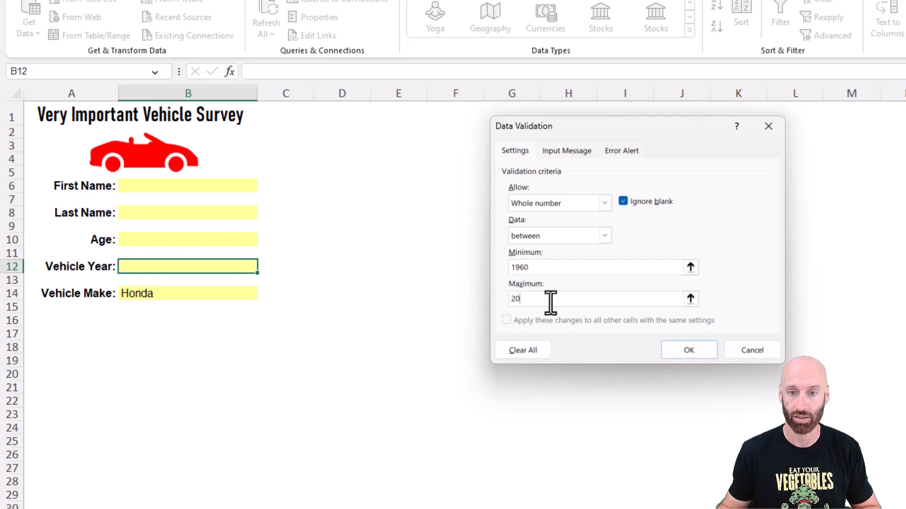
Give the Vehicle Year cell's validation input message the title "Please Input Vehicle Year".
click(569, 152)
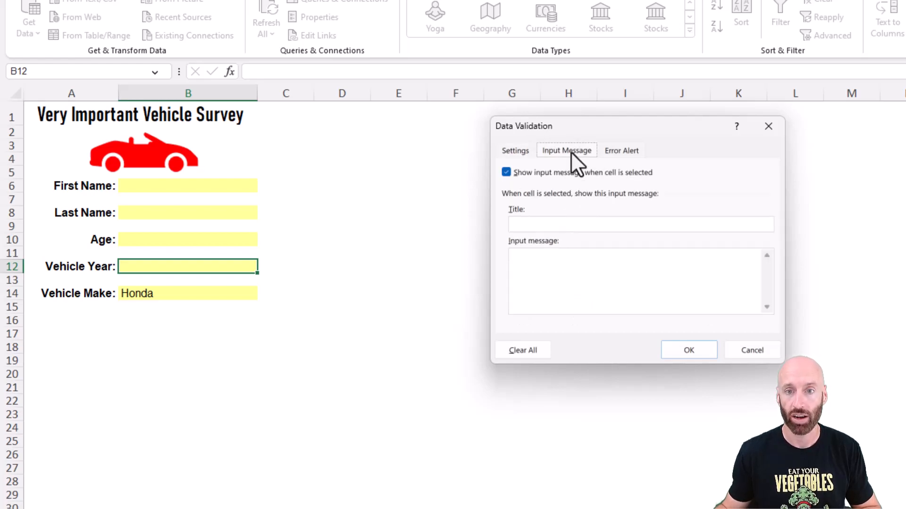
click(516, 224)
text(Ple)
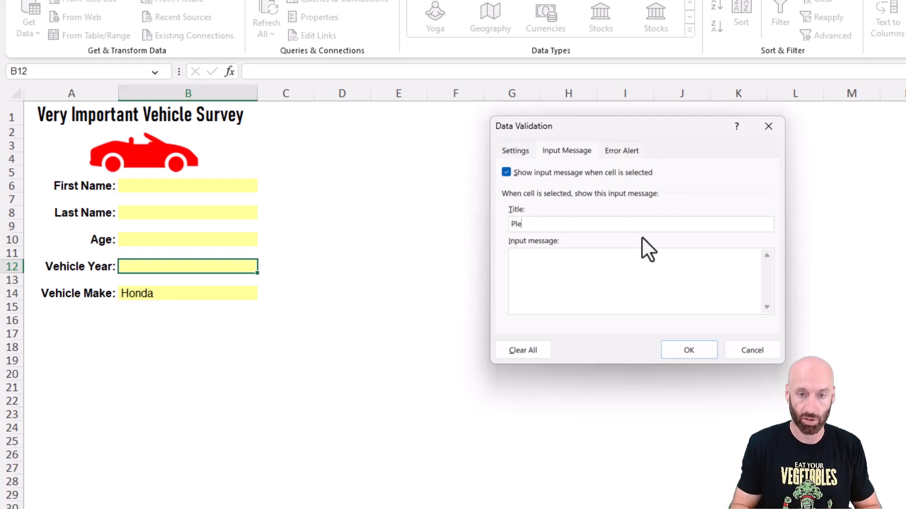
text(ase Input Vehicle Ye)
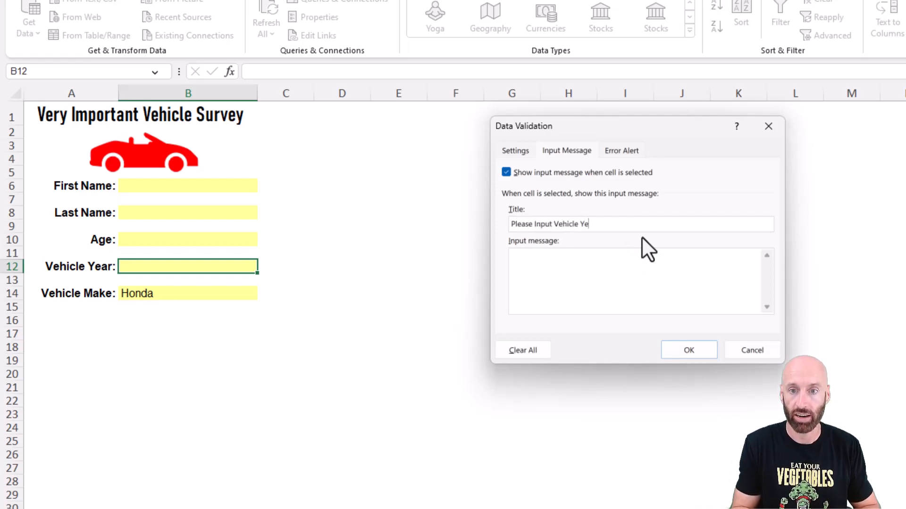
Add a Stop error alert titled "Try Try Again" with the message "Please Input a Year Between 1960 and 2024" and apply the validation.
click(622, 151)
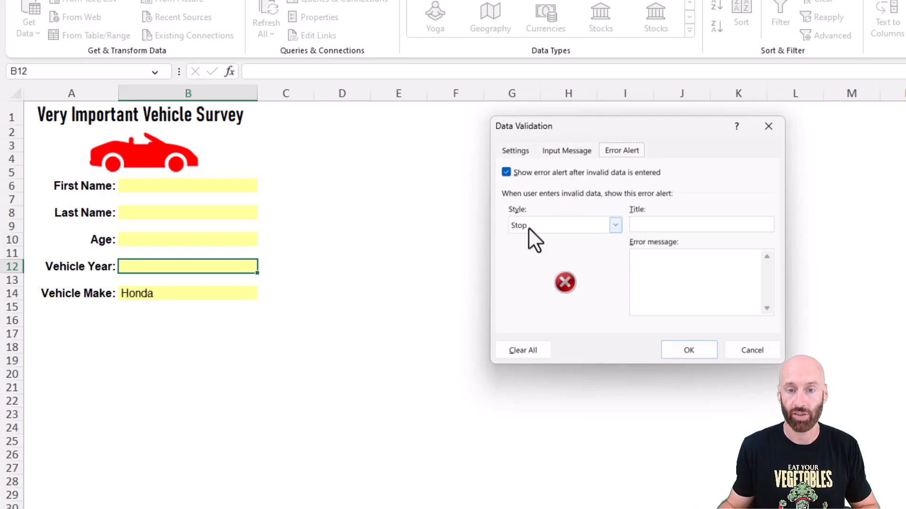
click(652, 226)
text(Try Try Again)
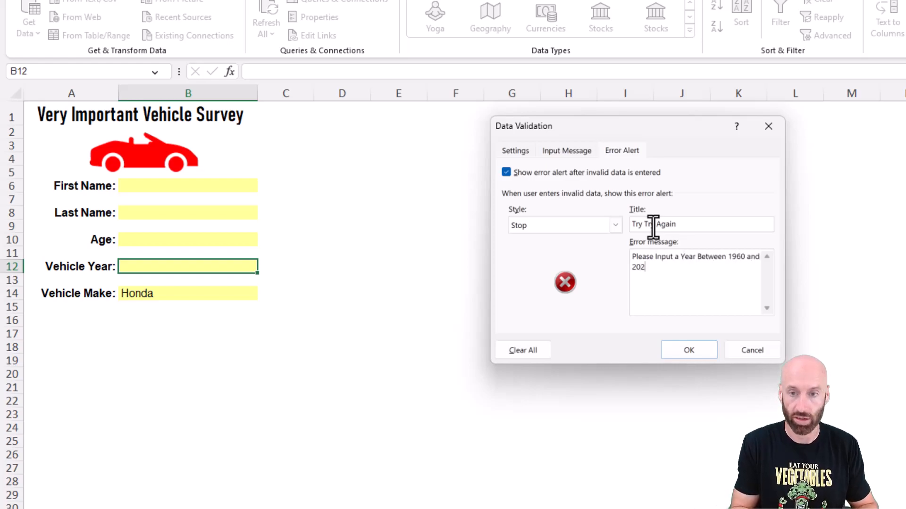
text(4)
key(Return)
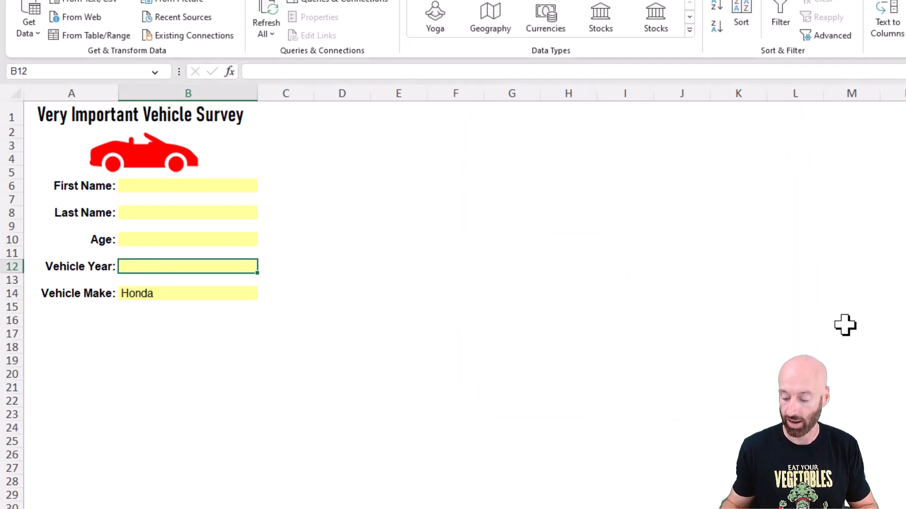
Test the Vehicle Year validation by trying to enter 20000, and cancel the entry.
text(20000)
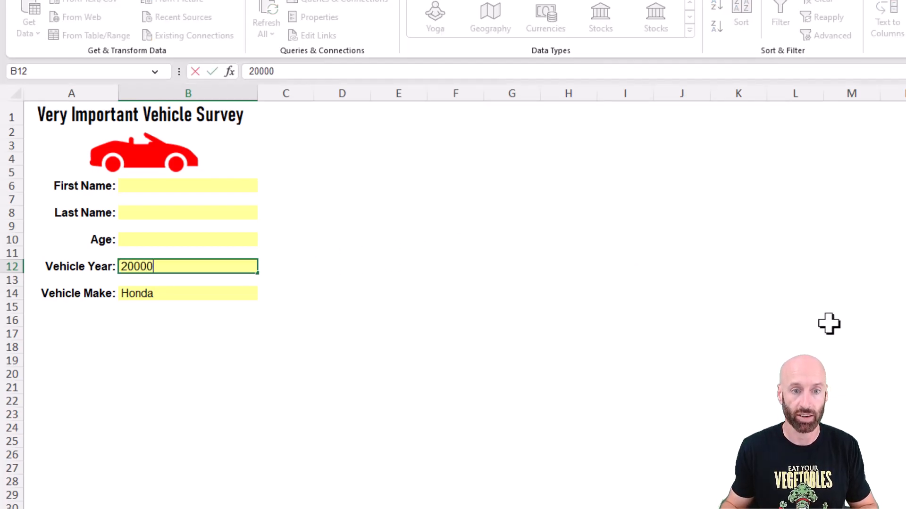
key(Return)
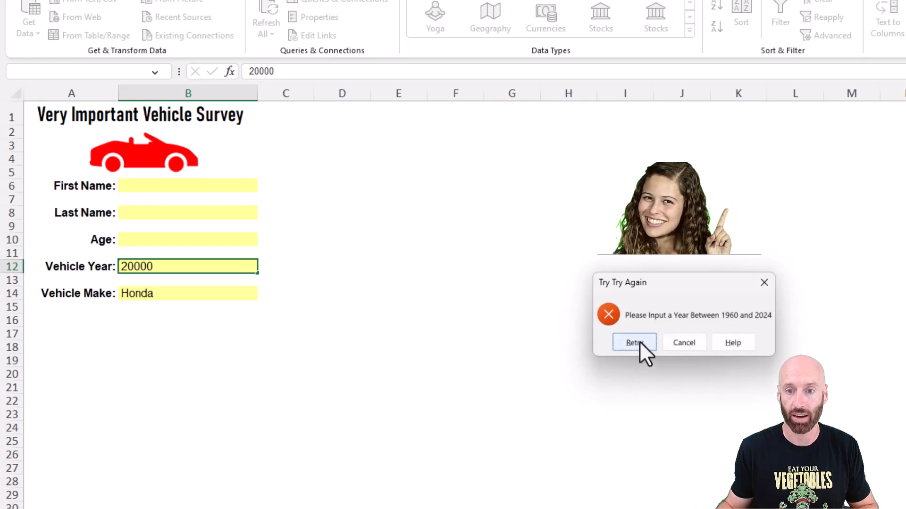
click(683, 343)
click(152, 241)
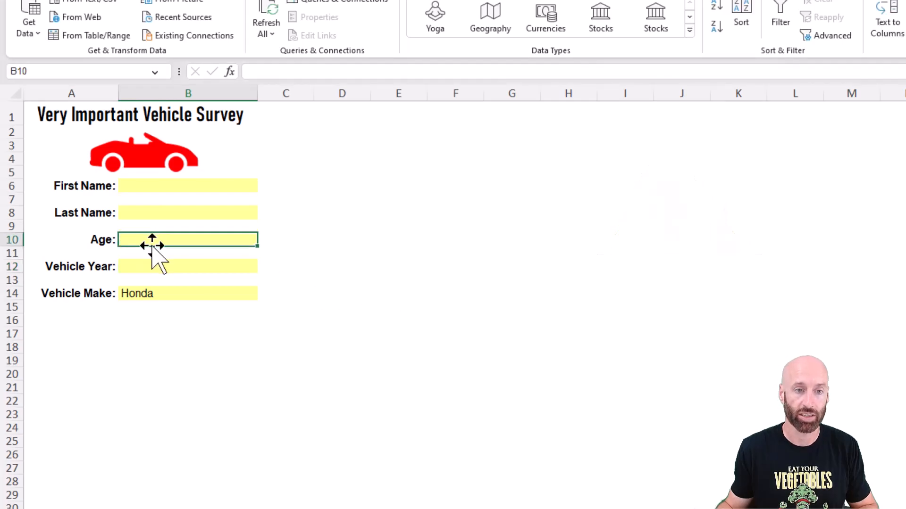
click(148, 185)
click(184, 241)
click(189, 267)
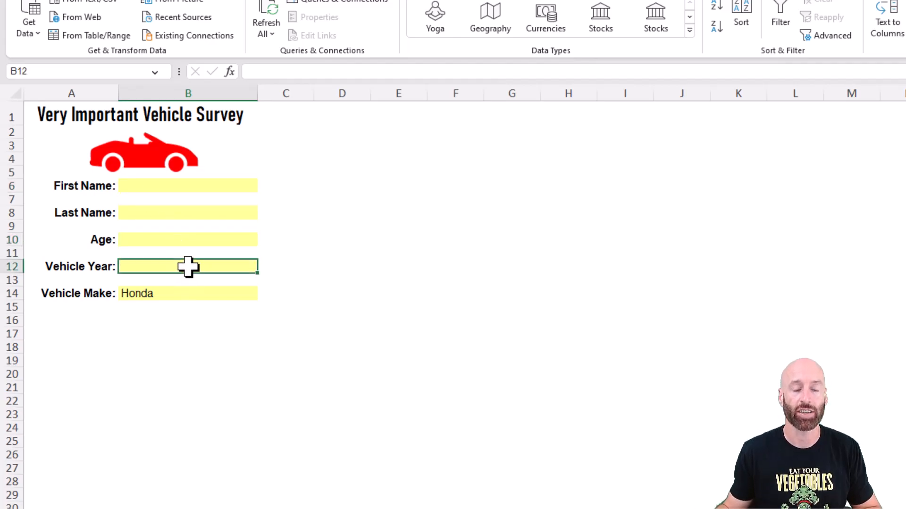
click(195, 242)
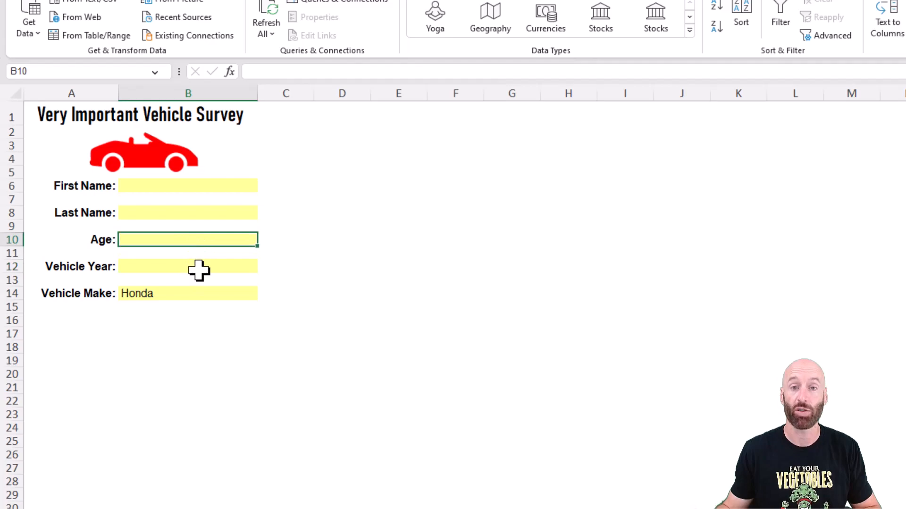